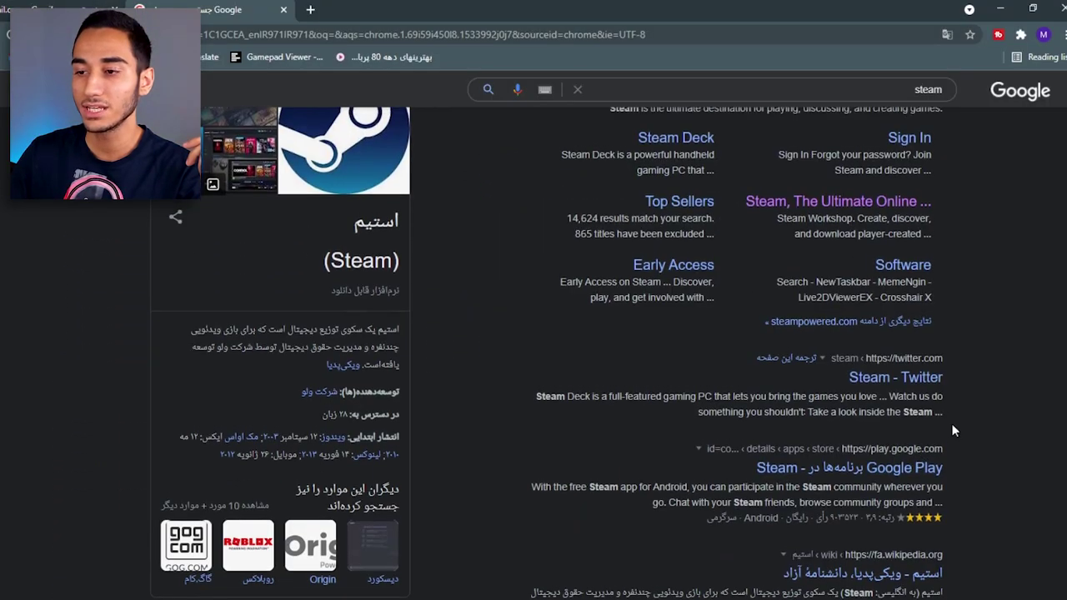
Open the Steam store from the search results and download the Windows Steam installer
{"action": "scroll", "coordinate": [843, 289], "scroll_direction": "up", "scroll_amount": 2}
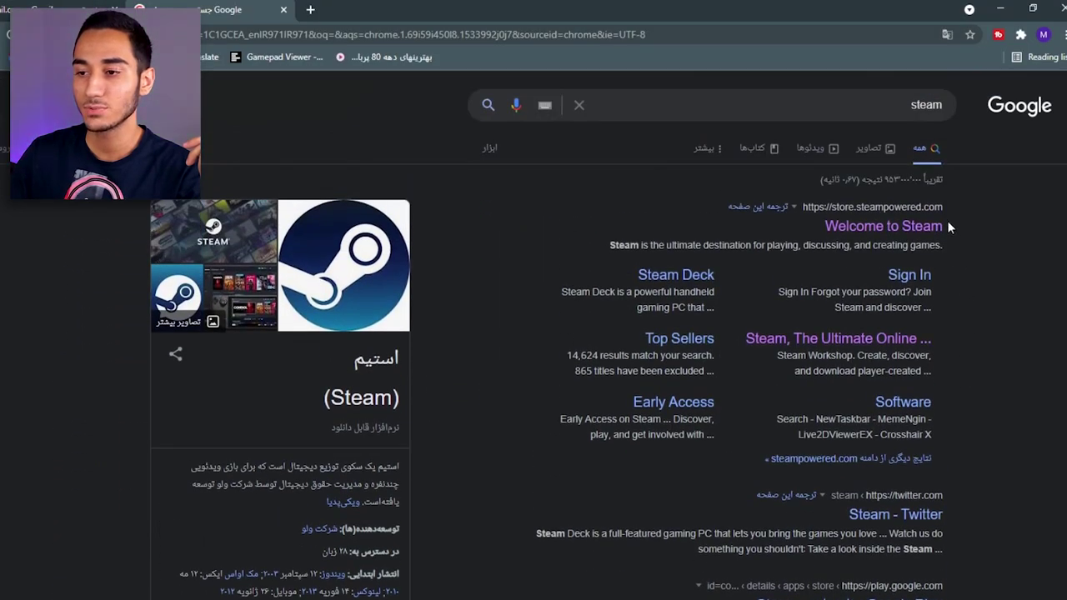
{"action": "left_click", "coordinate": [867, 231]}
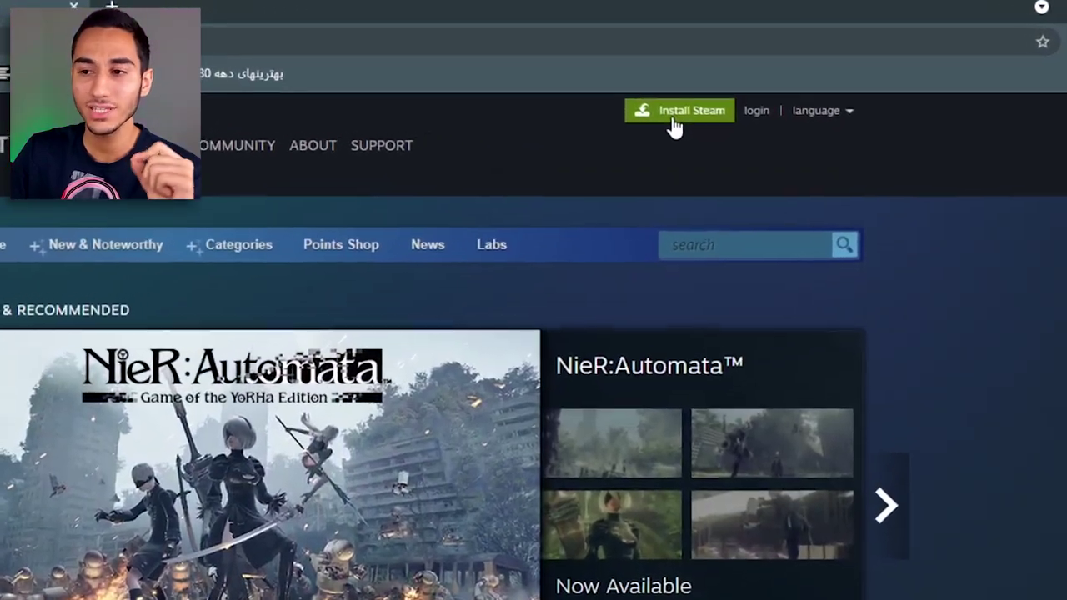
{"action": "left_click", "coordinate": [676, 117]}
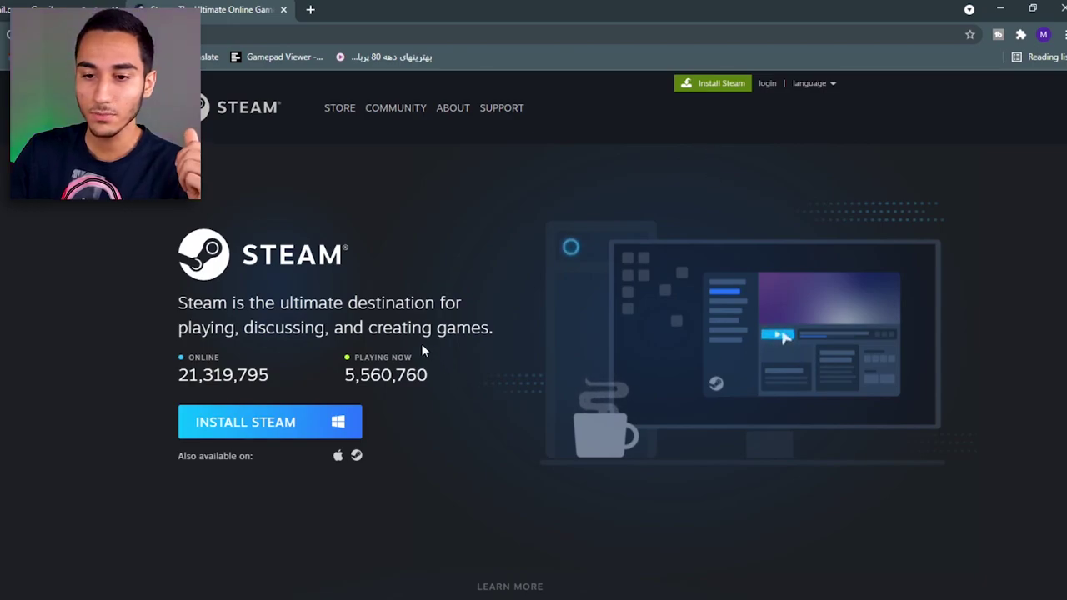
{"action": "left_click", "coordinate": [281, 429]}
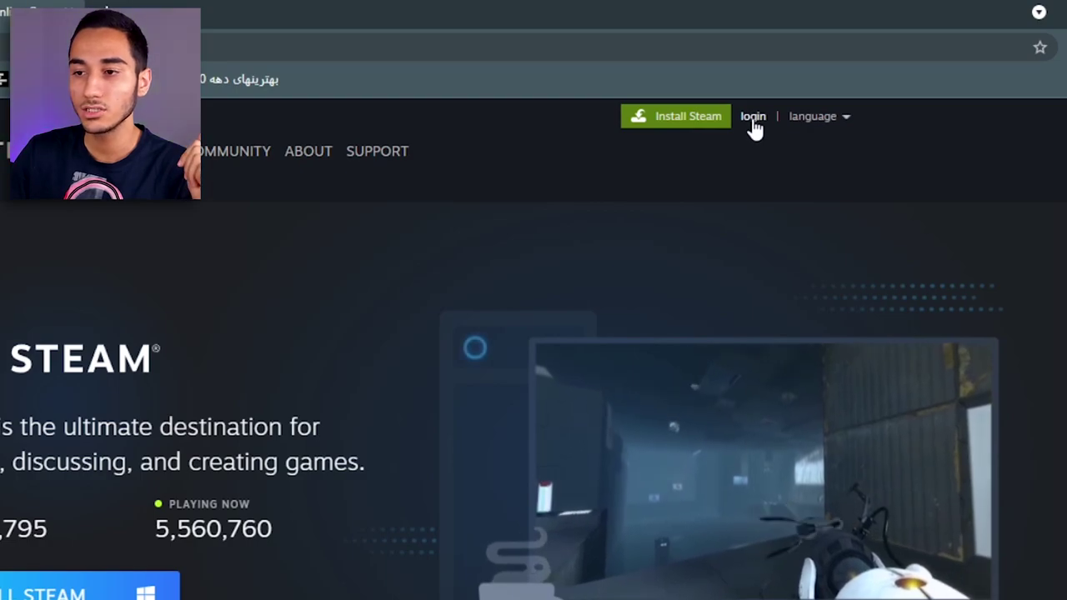
Go to the Steam sign-in page and open the form for joining Steam with a new account
{"action": "left_click", "coordinate": [754, 119]}
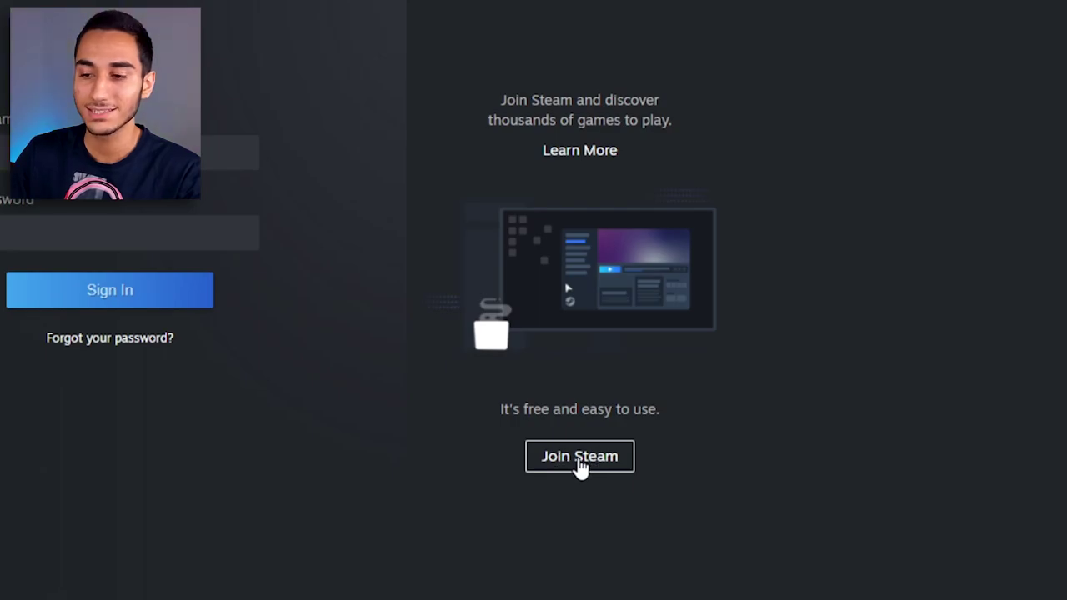
{"action": "left_click", "coordinate": [579, 467]}
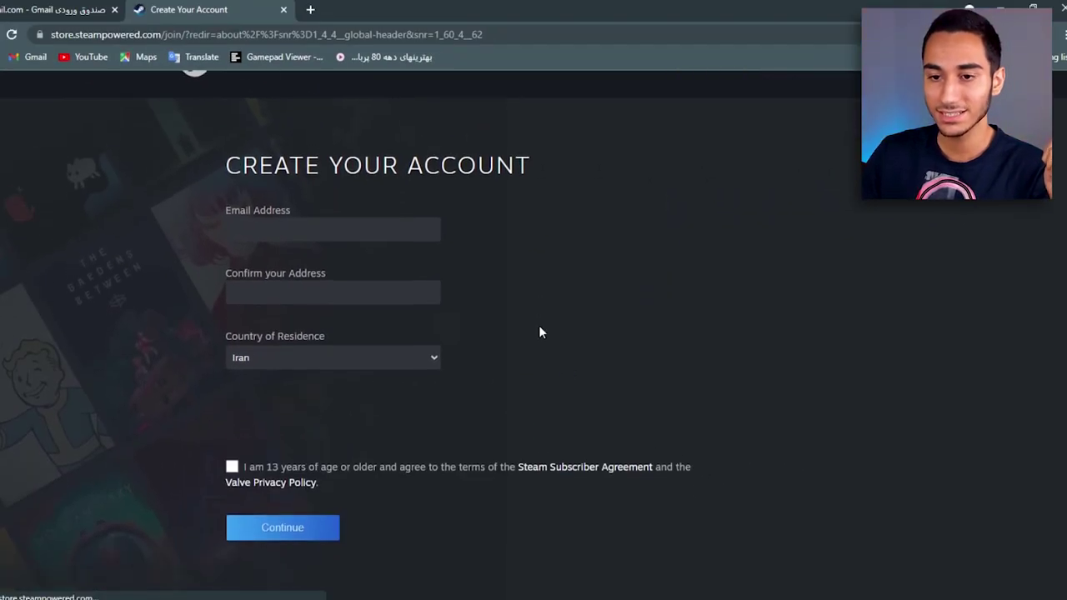
{"action": "scroll", "coordinate": [539, 332], "scroll_direction": "down", "scroll_amount": 1}
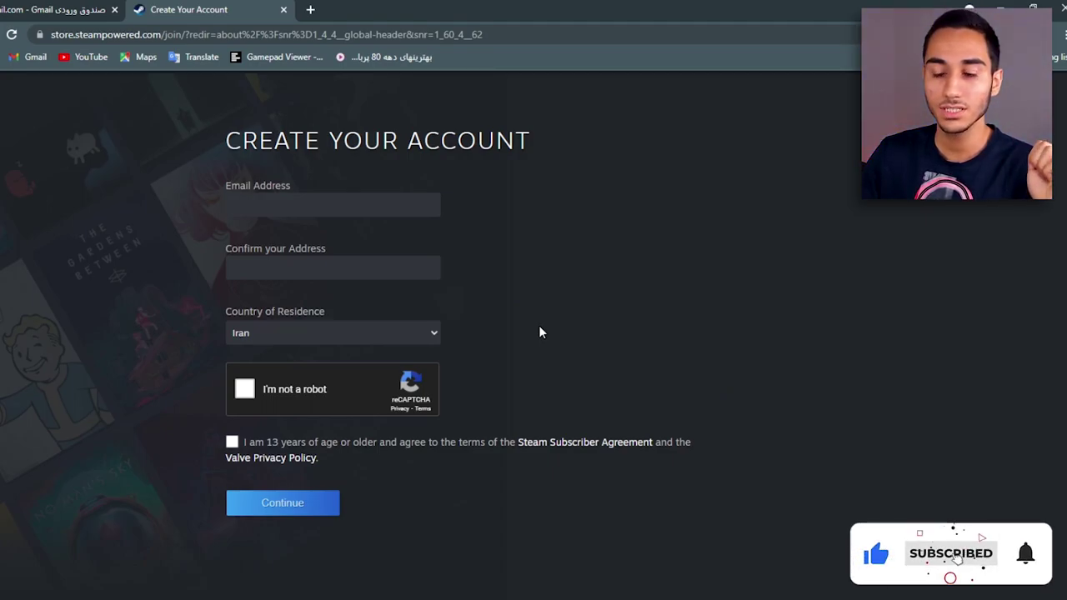
Fill in the e-mail address and repeat it in the confirmation field of the account form
{"action": "left_click", "coordinate": [333, 205]}
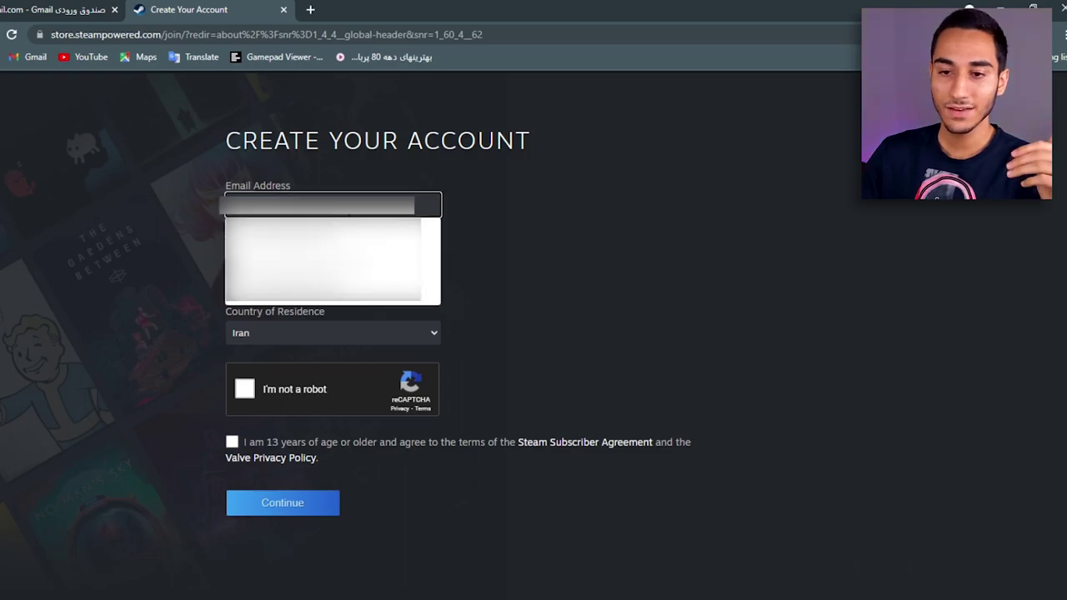
{"action": "left_click", "coordinate": [604, 215]}
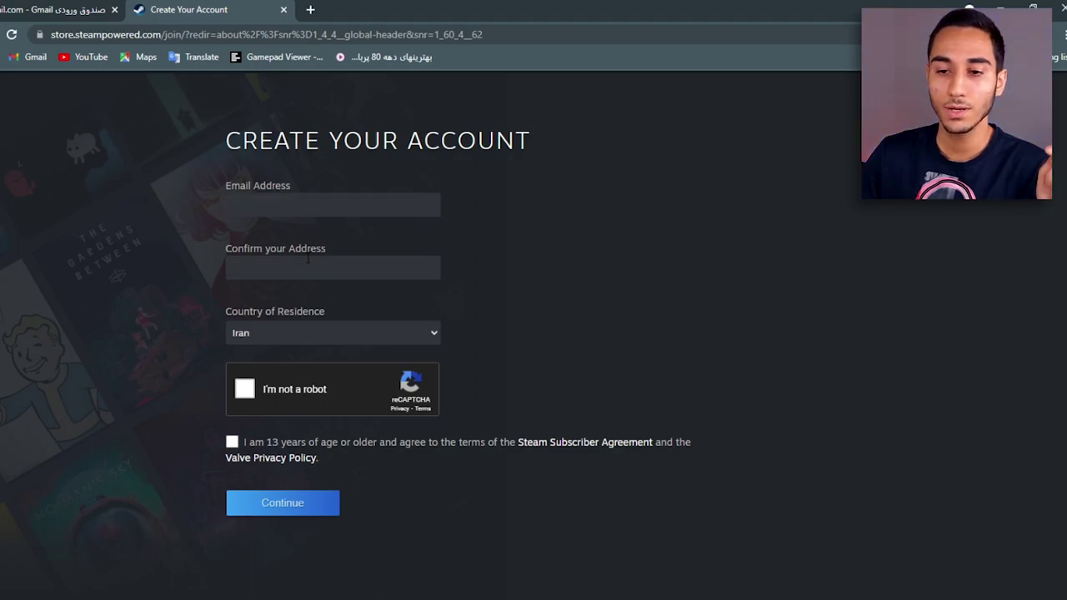
{"action": "left_click", "coordinate": [333, 205]}
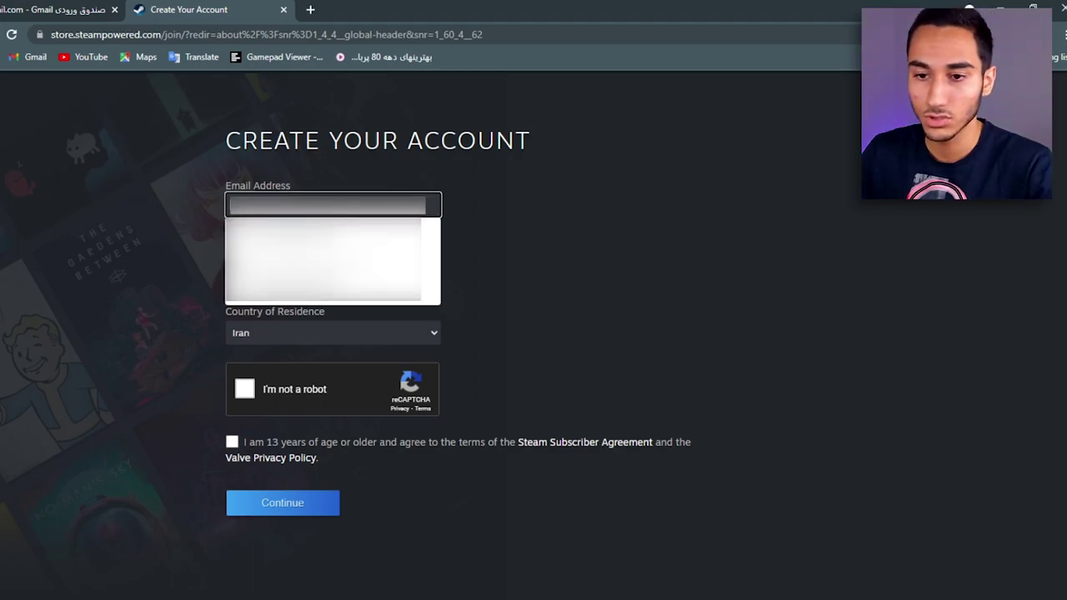
{"action": "left_click", "coordinate": [316, 278]}
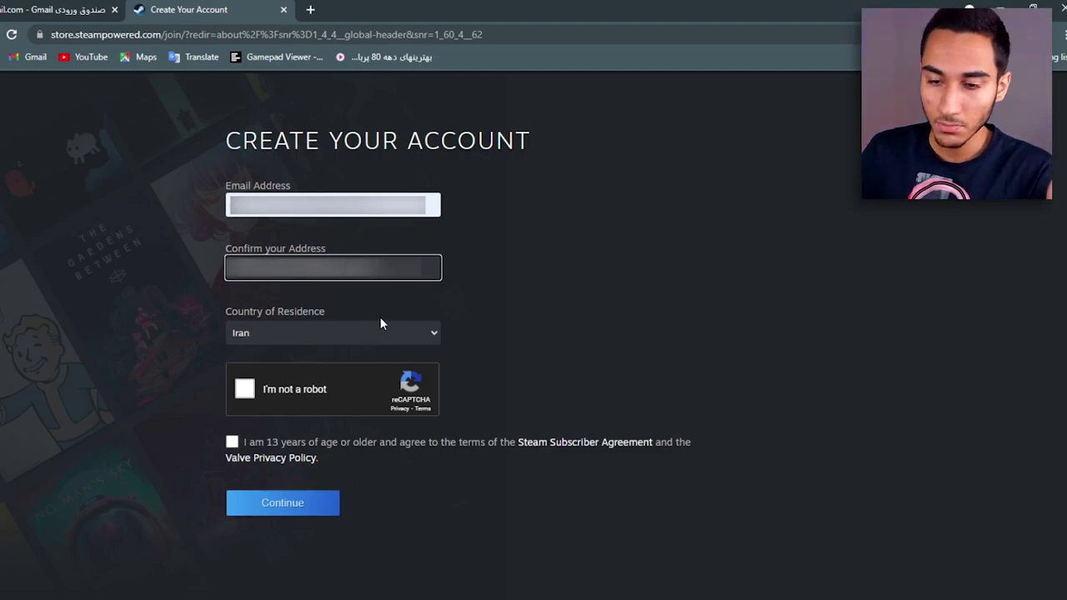
Complete the reCAPTCHA check, accept the age and Subscriber Agreement terms, and submit the account form
{"action": "left_click", "coordinate": [255, 389]}
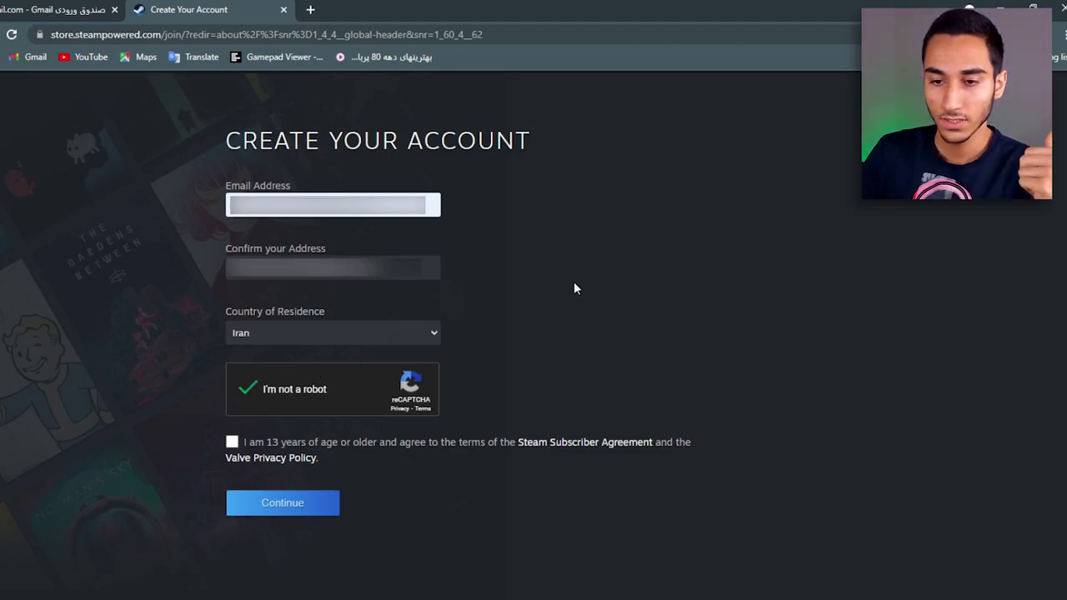
{"action": "scroll", "coordinate": [573, 288], "scroll_direction": "down", "scroll_amount": 1}
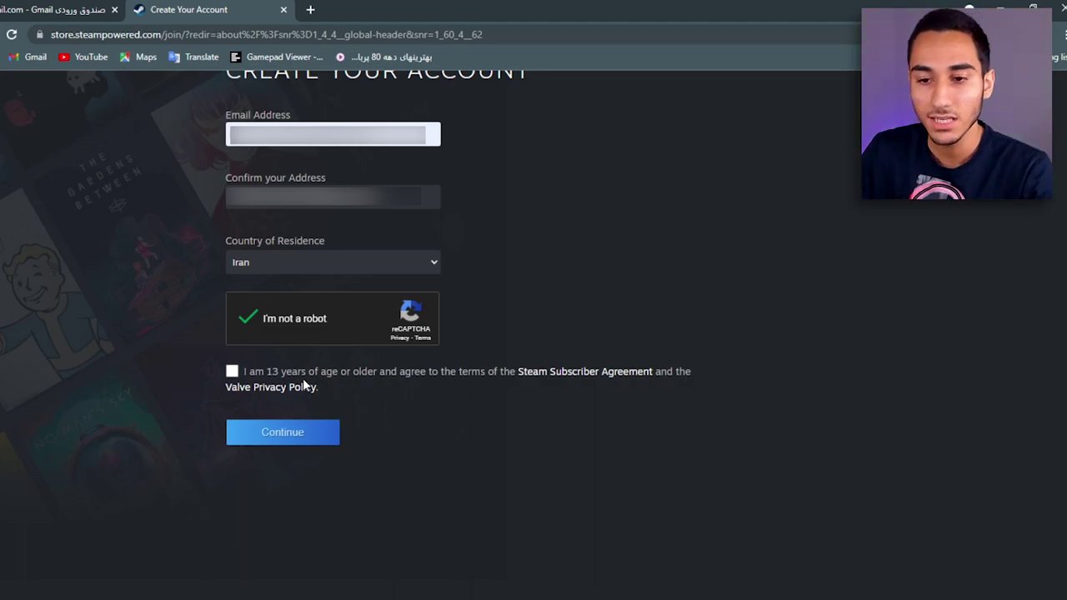
{"action": "left_click", "coordinate": [233, 372]}
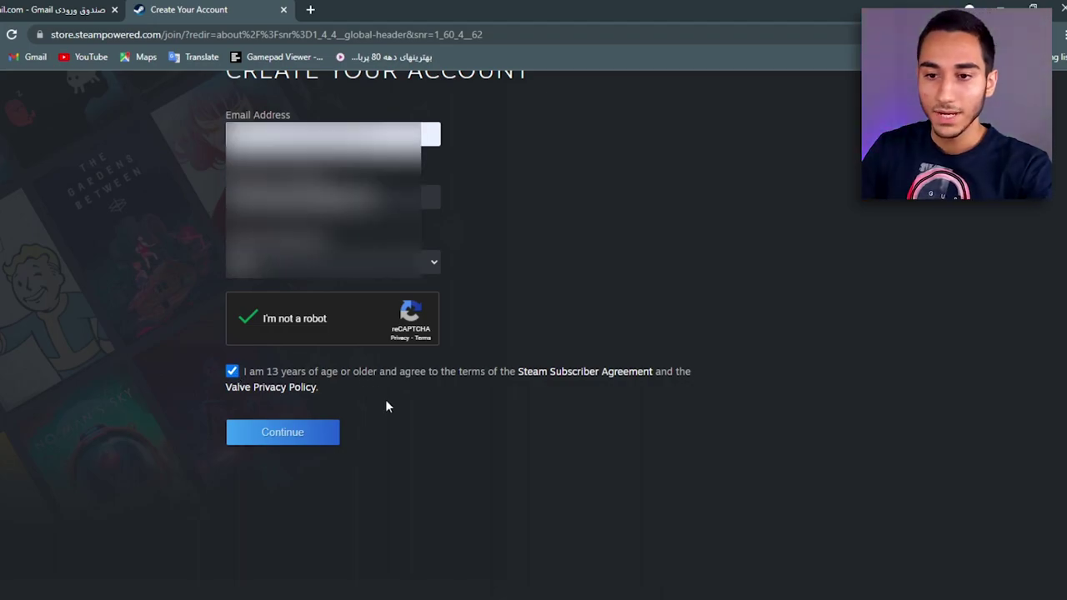
{"action": "scroll", "coordinate": [417, 420], "scroll_direction": "up", "scroll_amount": 2}
{"action": "scroll", "coordinate": [417, 421], "scroll_direction": "down", "scroll_amount": 2}
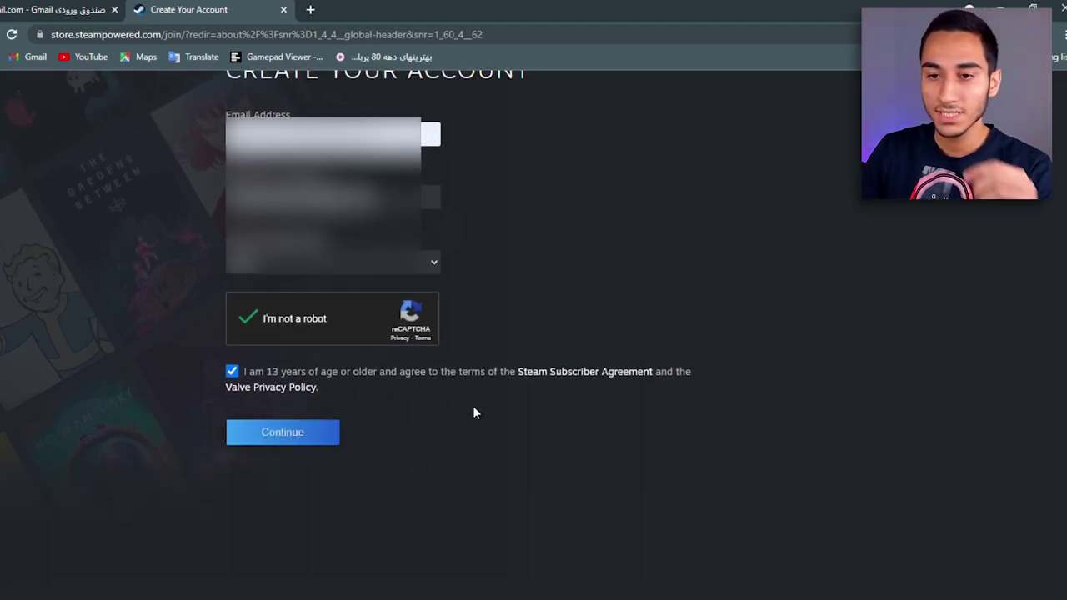
{"action": "key", "text": "Return"}
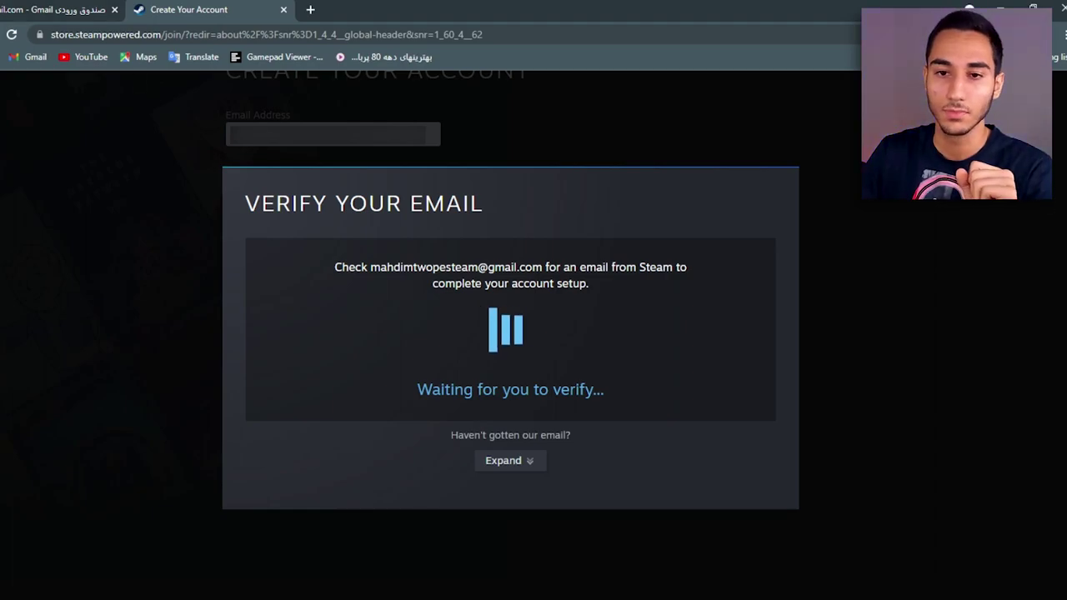
Switch to Gmail, refresh the inbox, and verify the e-mail address from the "New Steam Account Email Verification" message
{"action": "left_click", "coordinate": [40, 11]}
{"action": "left_click", "coordinate": [12, 35]}
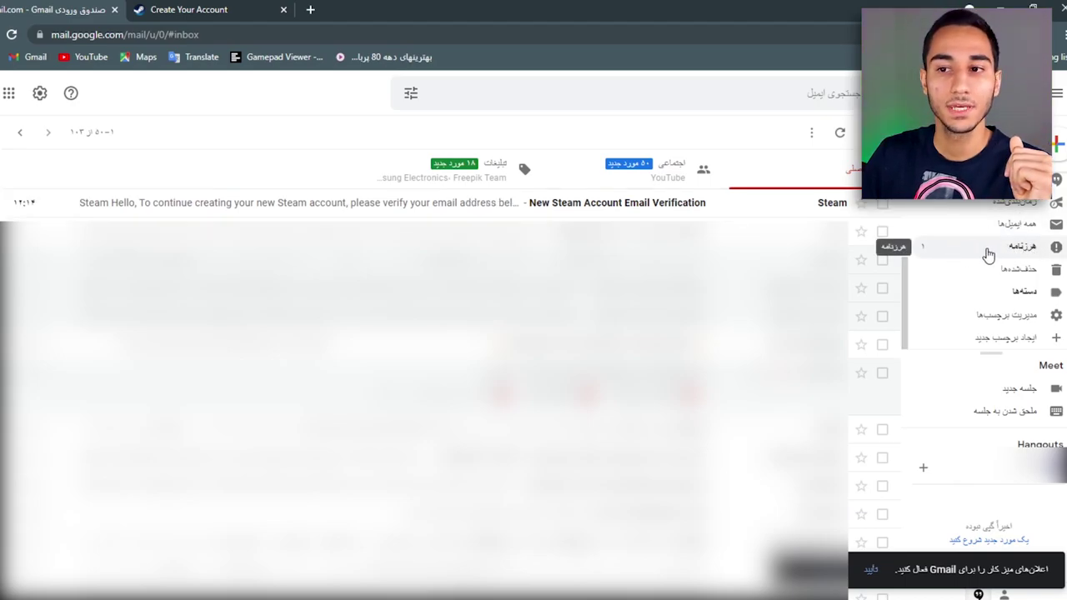
{"action": "left_click", "coordinate": [636, 209]}
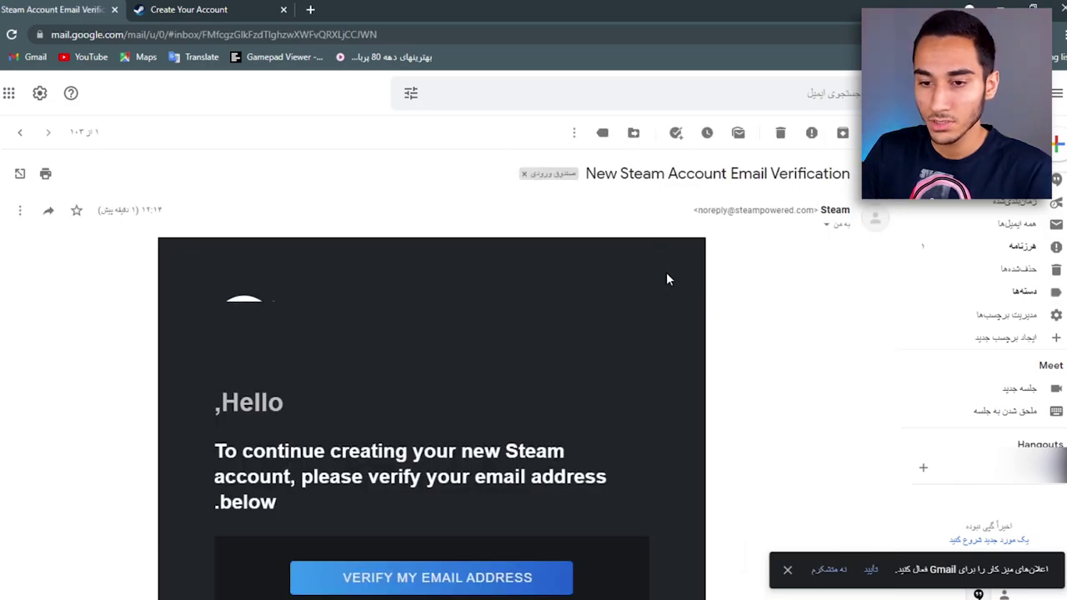
{"action": "scroll", "coordinate": [664, 267], "scroll_direction": "down", "scroll_amount": 2}
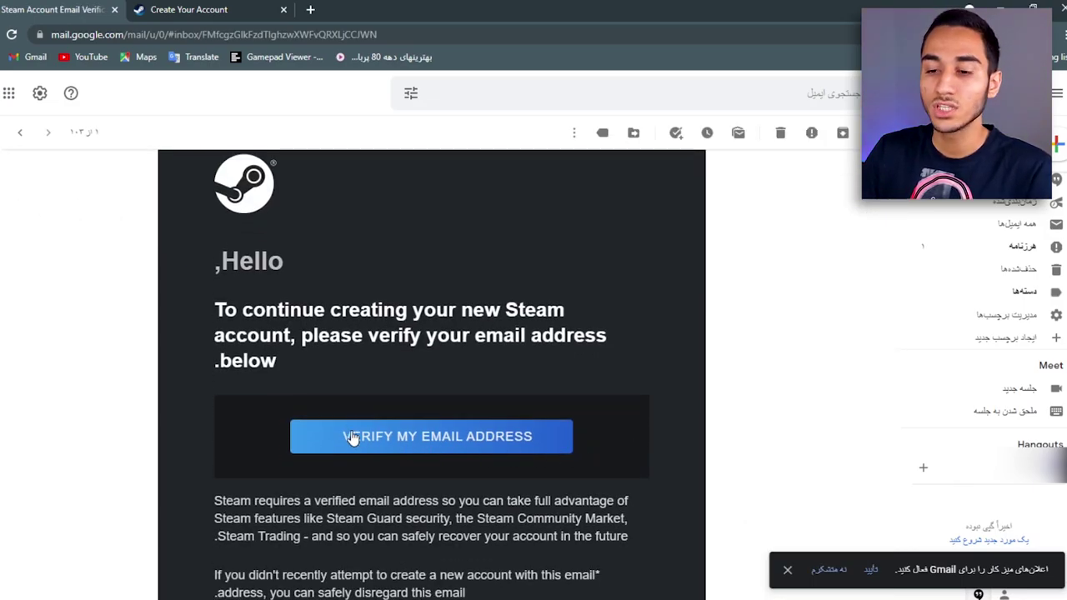
{"action": "left_click", "coordinate": [392, 442]}
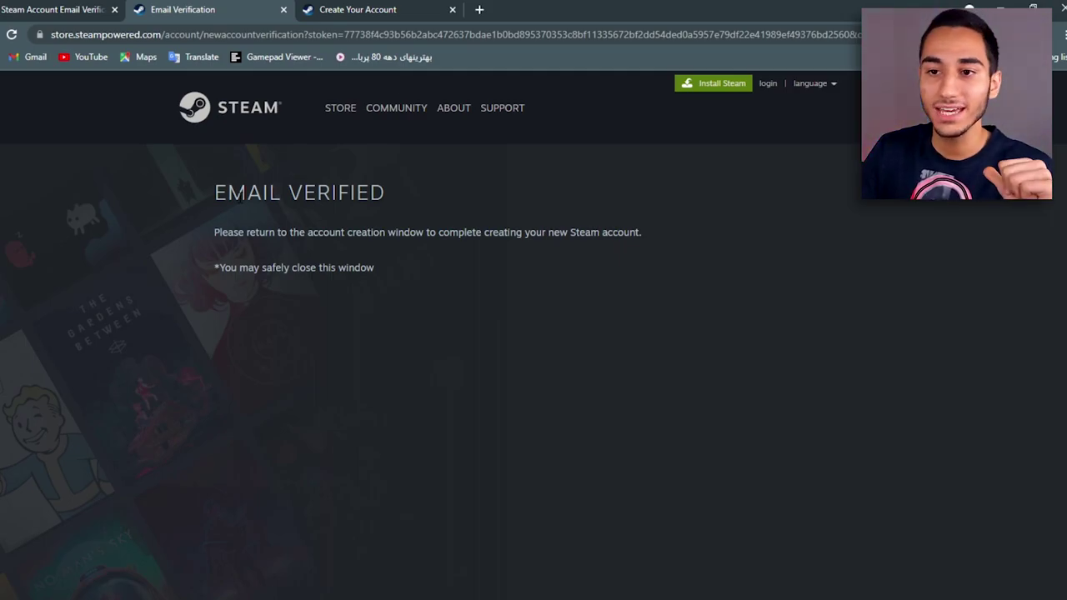
Return to the Create Your Account page and try a Steam account name
{"action": "left_click", "coordinate": [388, 9]}
{"action": "scroll", "coordinate": [400, 292], "scroll_direction": "down", "scroll_amount": 1}
{"action": "scroll", "coordinate": [430, 280], "scroll_direction": "up", "scroll_amount": 1}
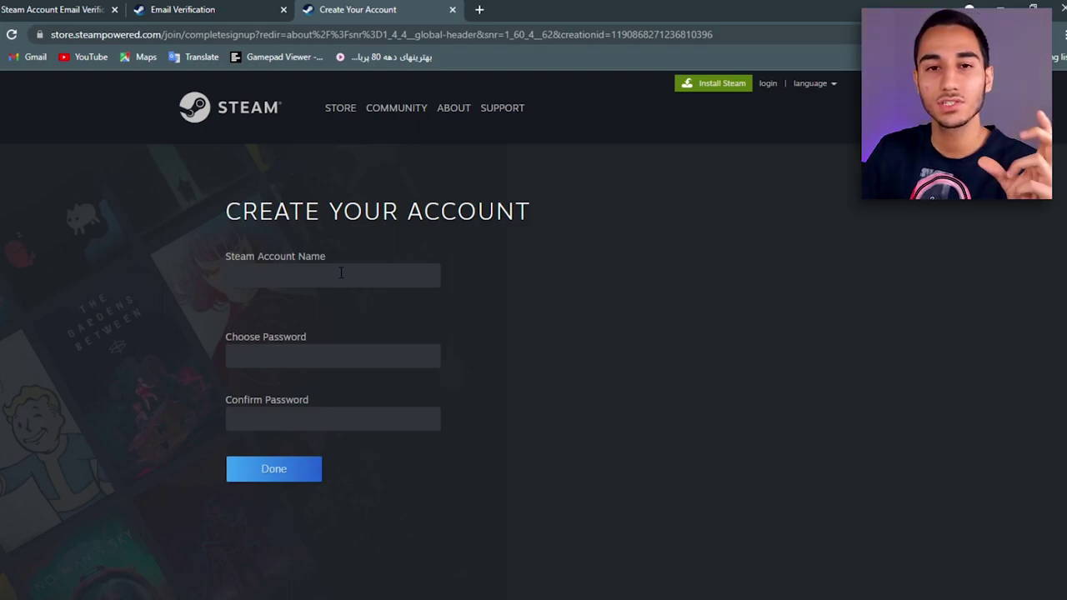
{"action": "left_click", "coordinate": [341, 273]}
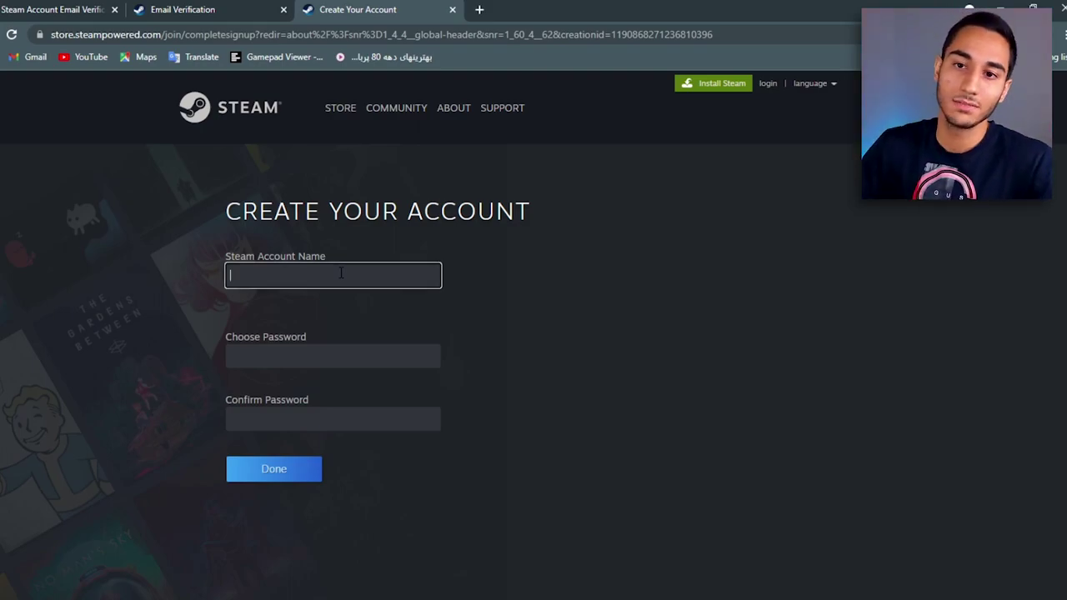
{"action": "type", "text": "mahdipes"}
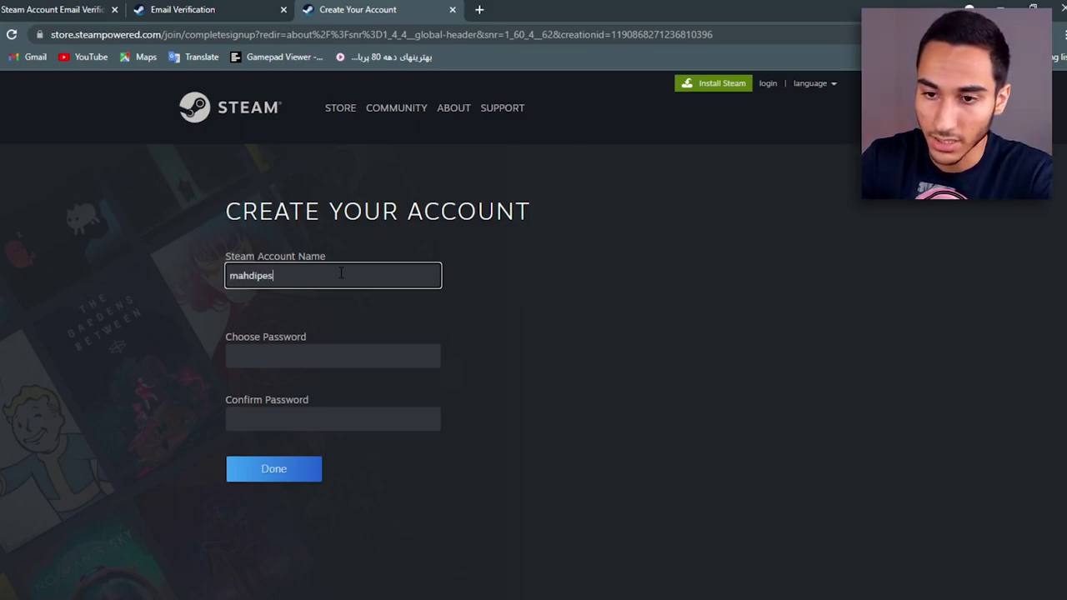
{"action": "left_click", "coordinate": [359, 355]}
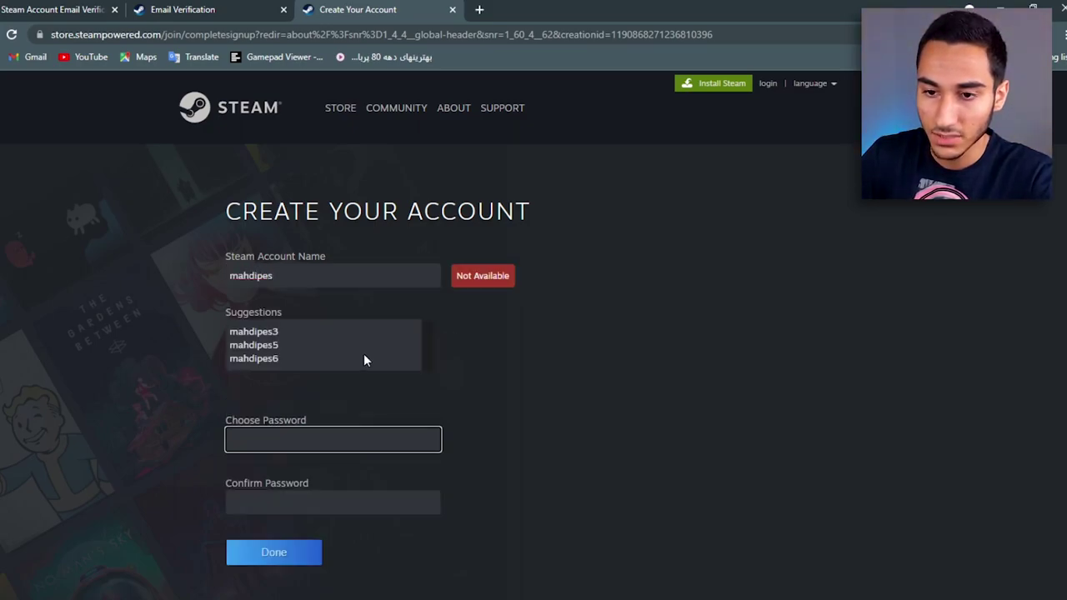
Append 22 to the Steam account name and have its availability rechecked
{"action": "left_click", "coordinate": [326, 276]}
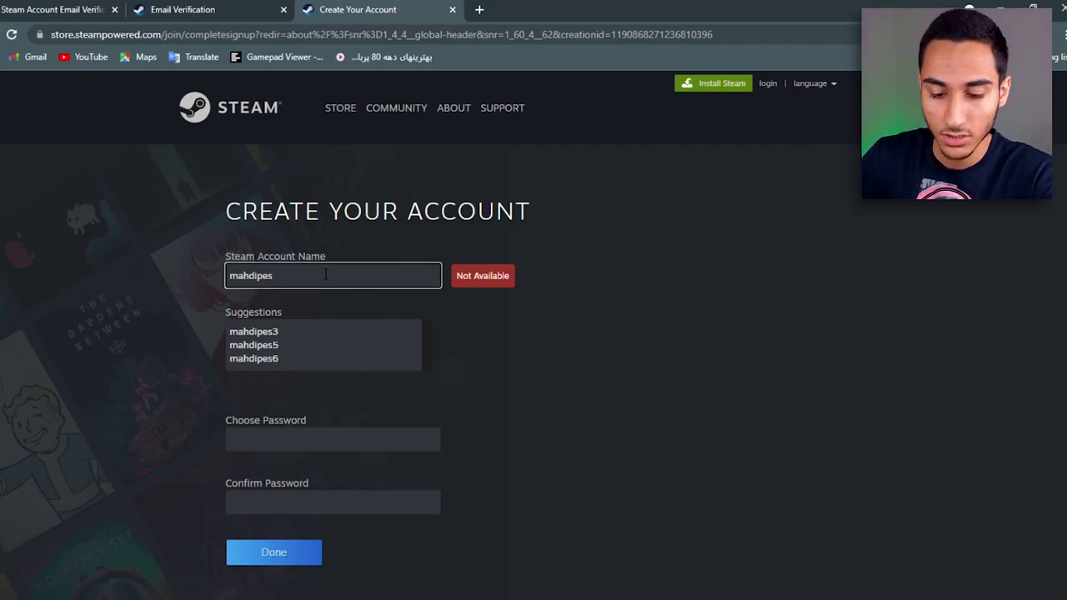
{"action": "type", "text": "22"}
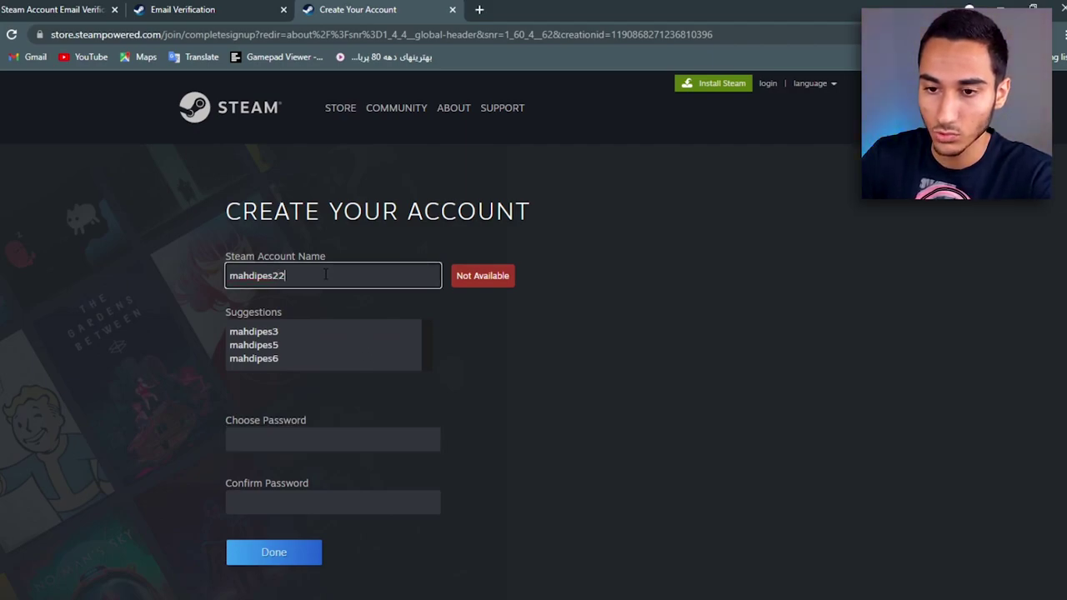
{"action": "left_click", "coordinate": [367, 438]}
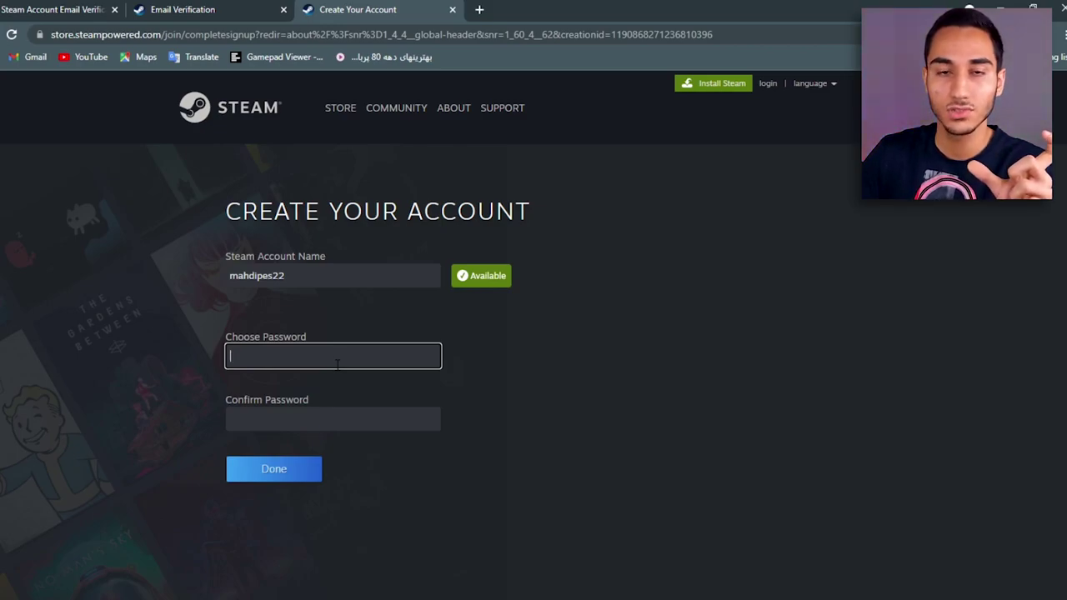
Enter the account password, repeat it in the confirmation field, and finish creating the Steam account
{"action": "left_click", "coordinate": [341, 426]}
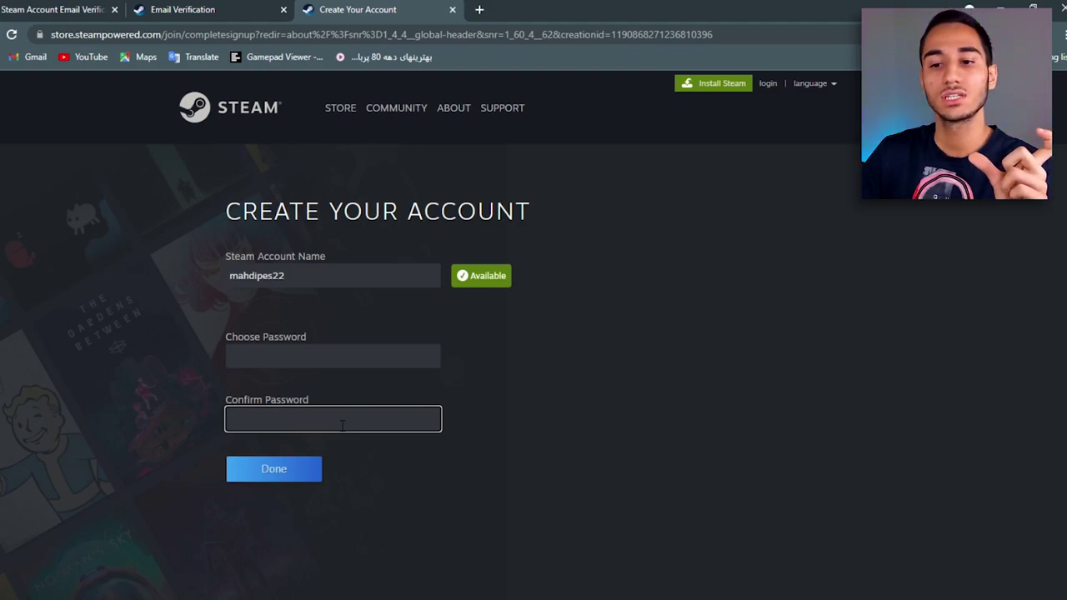
{"action": "left_click", "coordinate": [341, 359]}
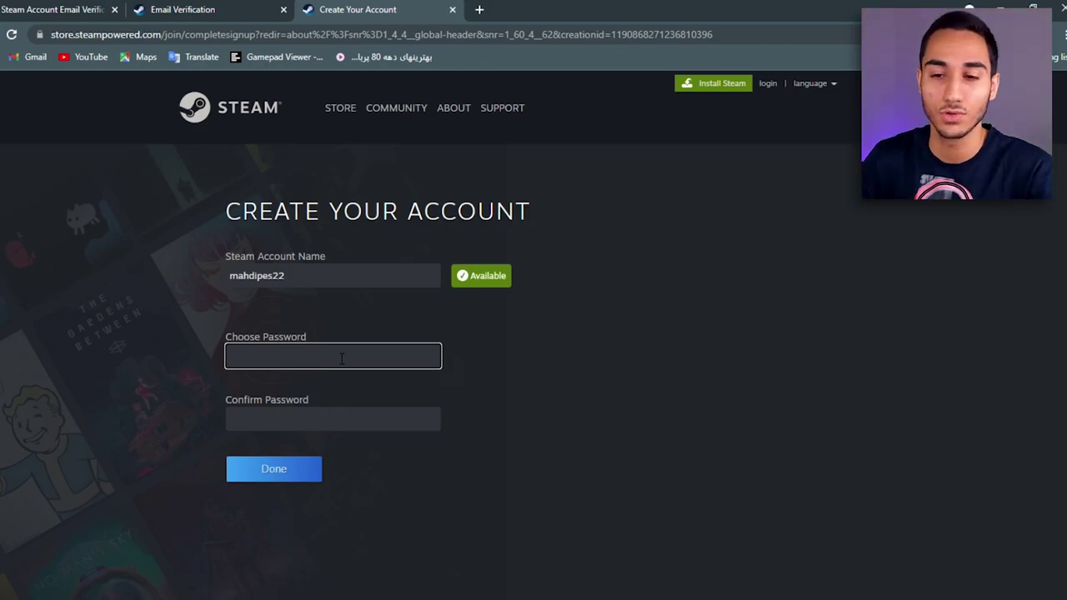
{"action": "key", "text": "ctrl+v"}
{"action": "left_click", "coordinate": [325, 417]}
{"action": "key", "text": "ctrl+v"}
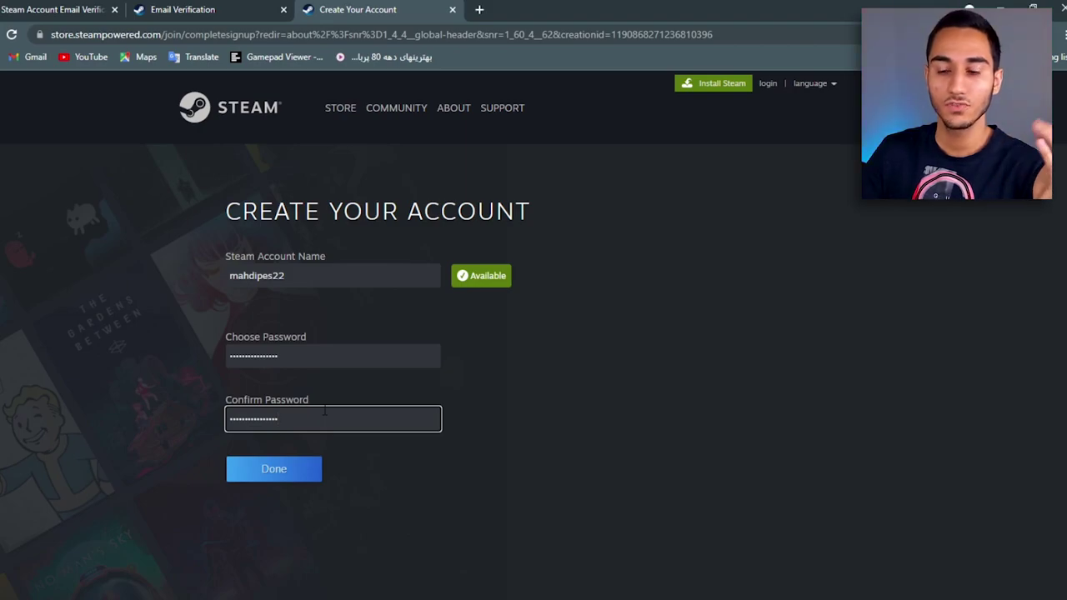
{"action": "left_click", "coordinate": [278, 474]}
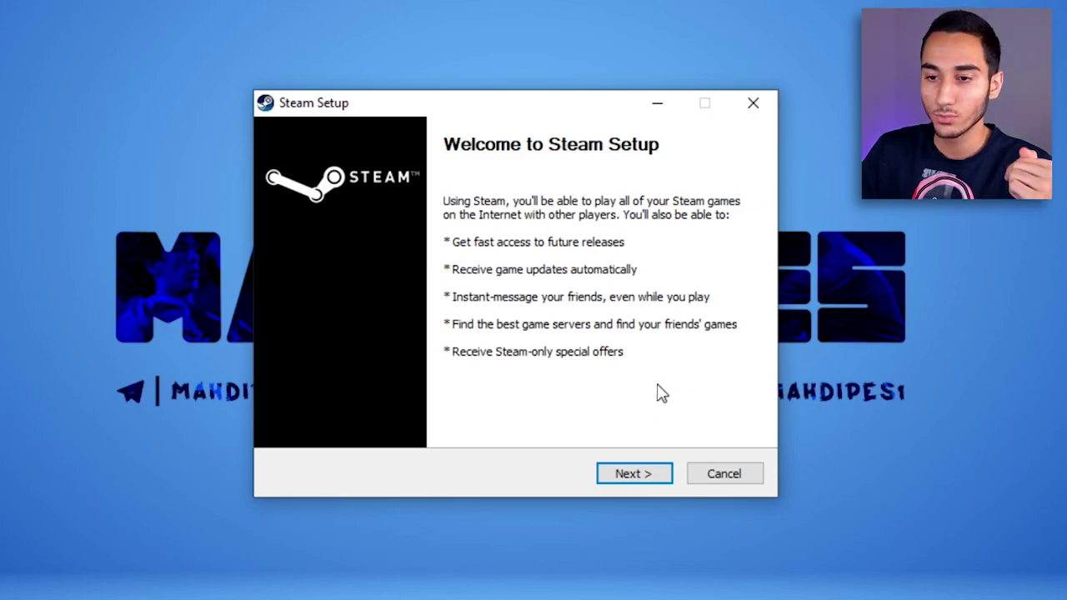
Start Steam Setup and keep English as the language, continuing to the install location choice
{"action": "left_click", "coordinate": [633, 475]}
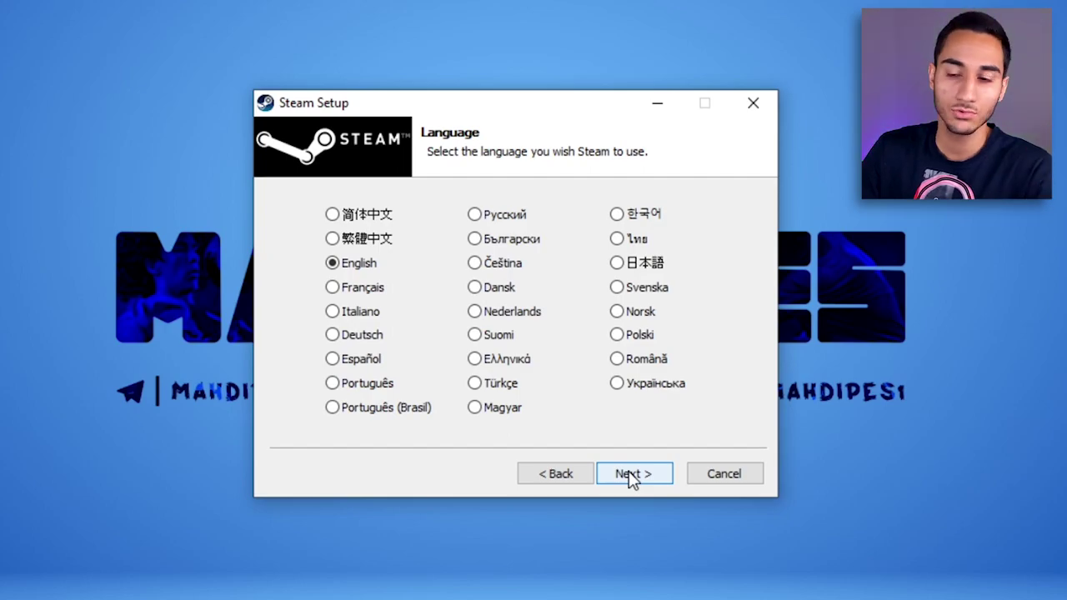
{"action": "left_click", "coordinate": [630, 473]}
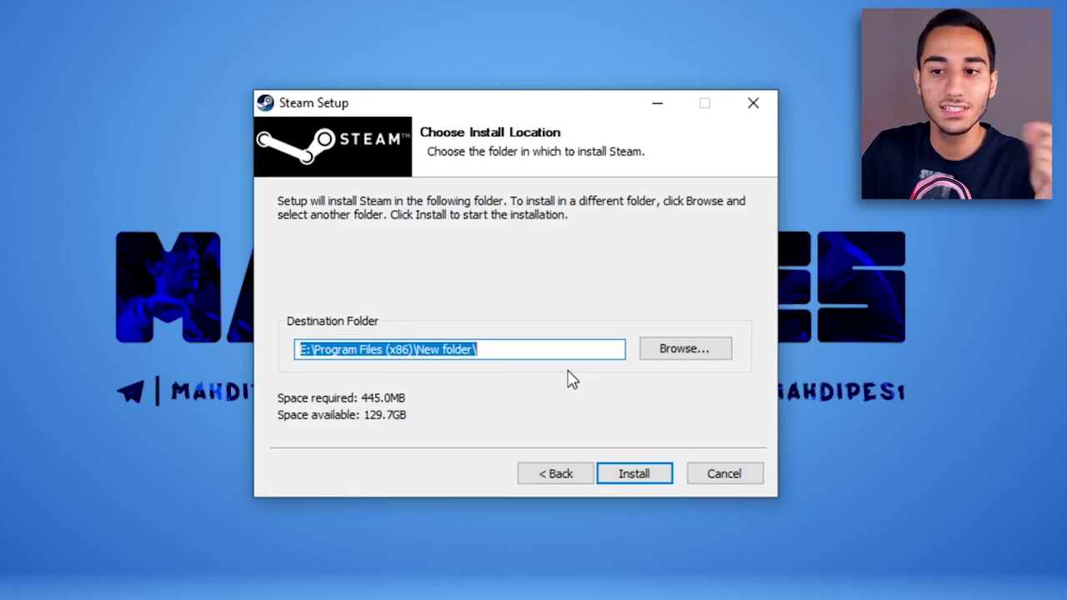
Try to install Steam with the root of New Volume (E:) as the destination folder
{"action": "left_click", "coordinate": [677, 356]}
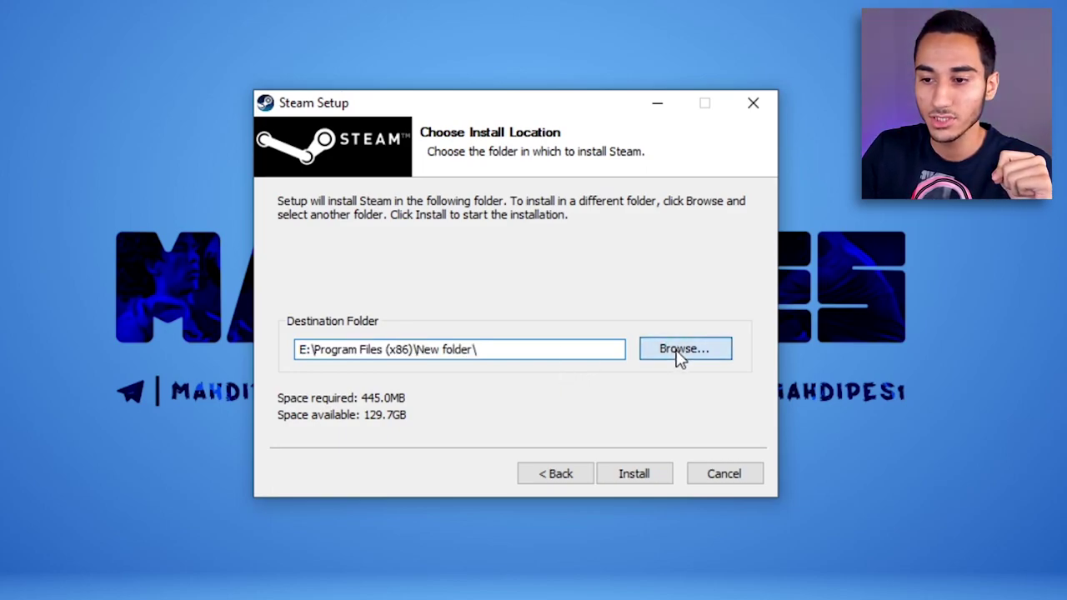
{"action": "scroll", "coordinate": [505, 300], "scroll_direction": "down", "scroll_amount": 4}
{"action": "scroll", "coordinate": [493, 303], "scroll_direction": "up", "scroll_amount": 3}
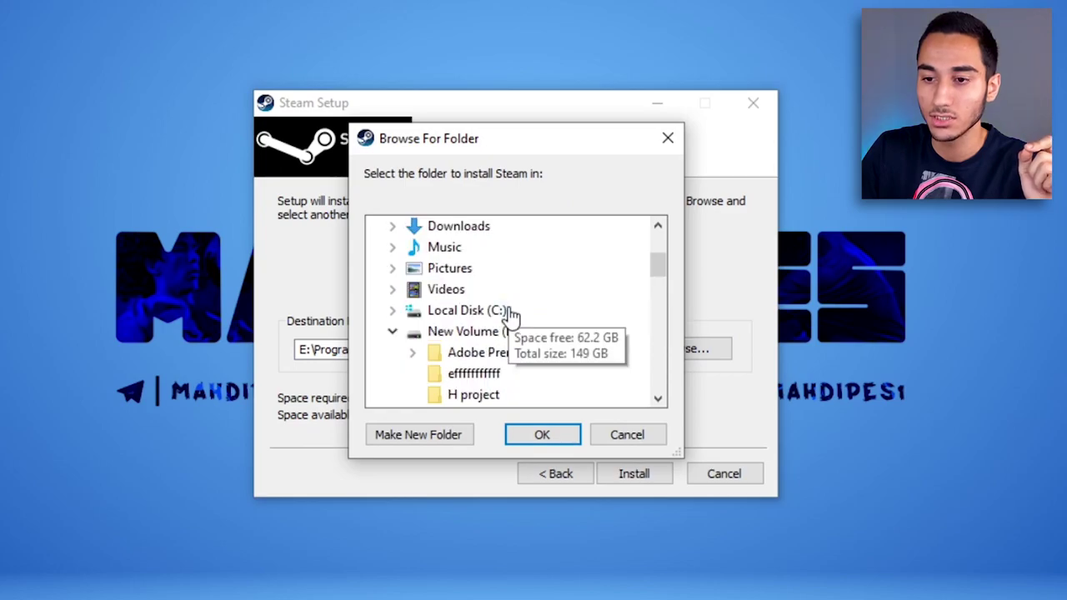
{"action": "left_click", "coordinate": [505, 331]}
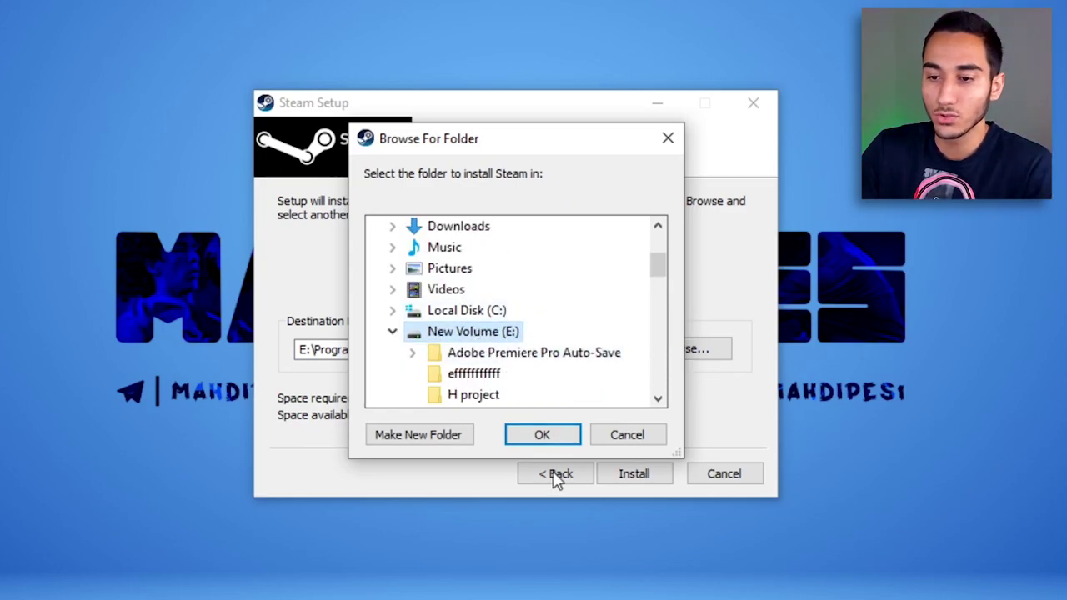
{"action": "left_click", "coordinate": [538, 432]}
{"action": "left_click", "coordinate": [631, 477]}
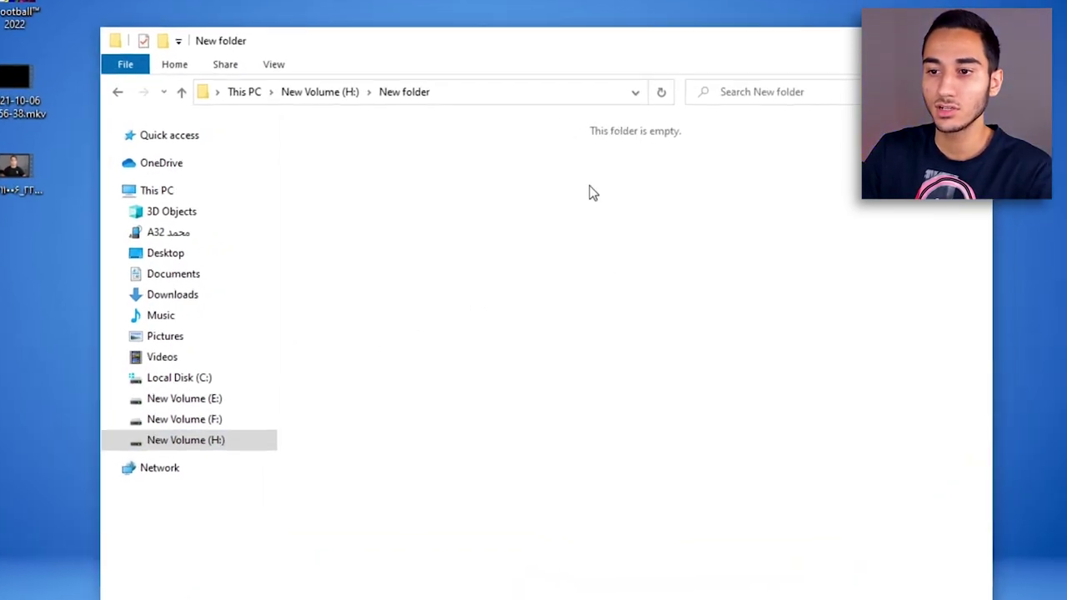
Create a folder named Program Files (x86) inside New folder on New Volume (H:)
{"action": "right_click", "coordinate": [610, 188]}
{"action": "mouse_move", "coordinate": [743, 359]}
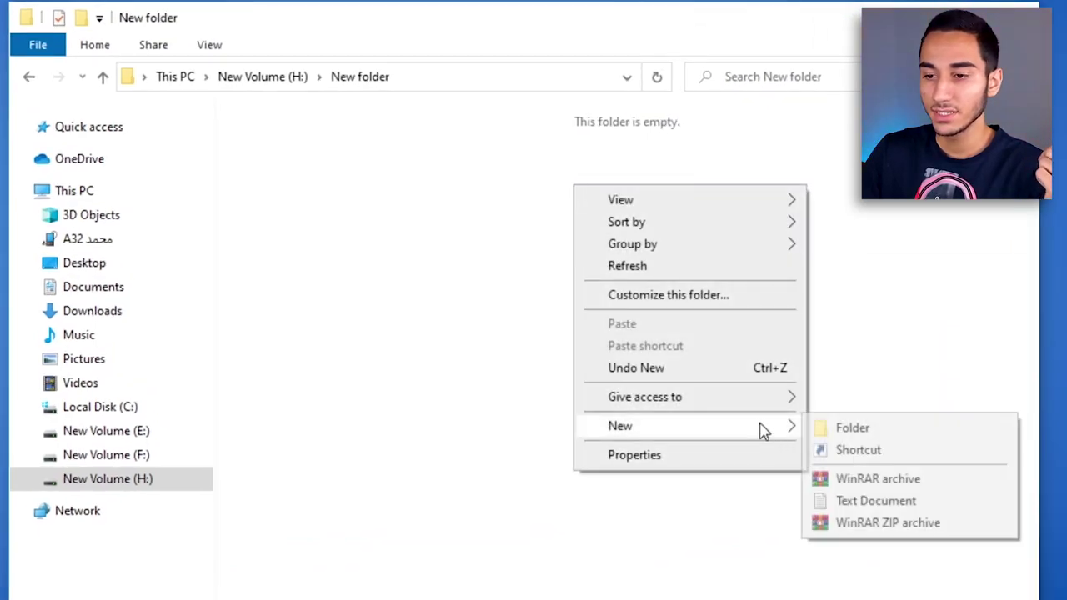
{"action": "left_click", "coordinate": [819, 428]}
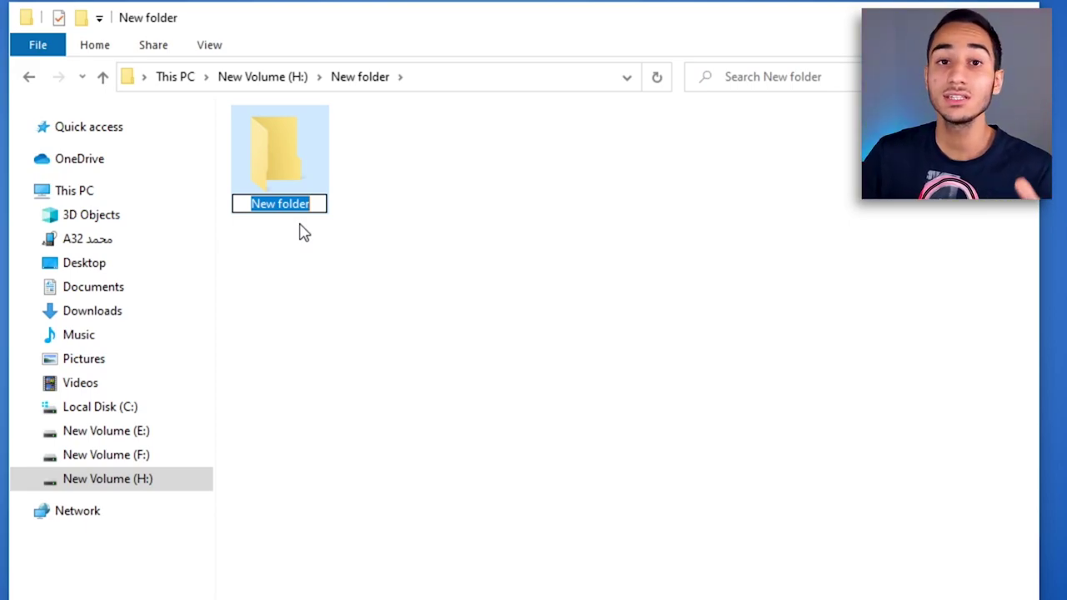
{"action": "type", "text": "Program Files (x86)"}
{"action": "key", "text": "Return"}
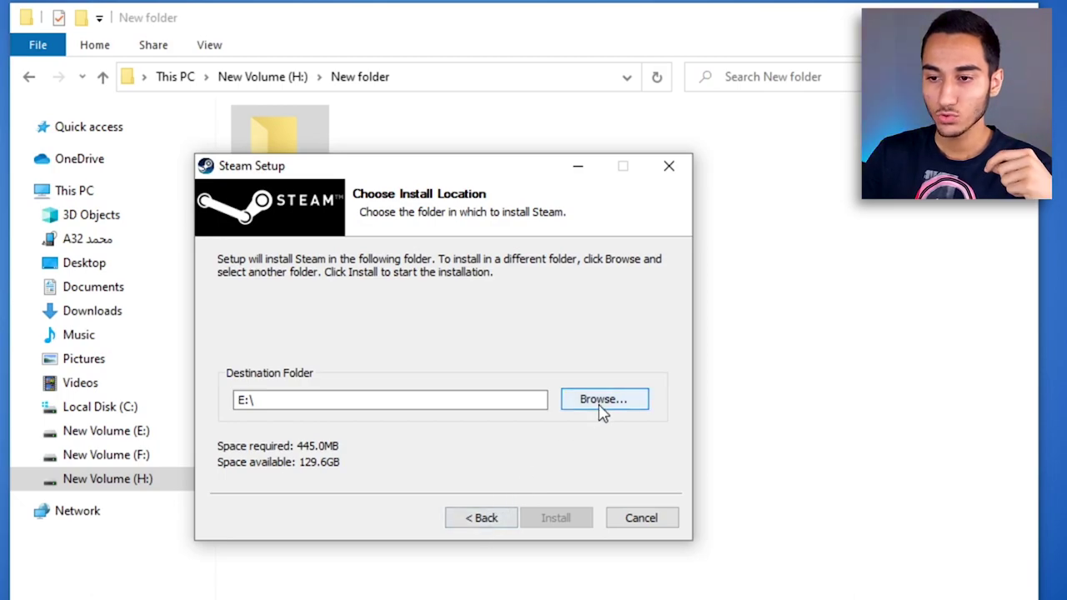
Set Steam's destination folder to Program Files (x86) on New Volume (E:) and try to start the installation
{"action": "left_click", "coordinate": [602, 407]}
{"action": "scroll", "coordinate": [410, 383], "scroll_direction": "down", "scroll_amount": 1}
{"action": "left_click", "coordinate": [407, 386]}
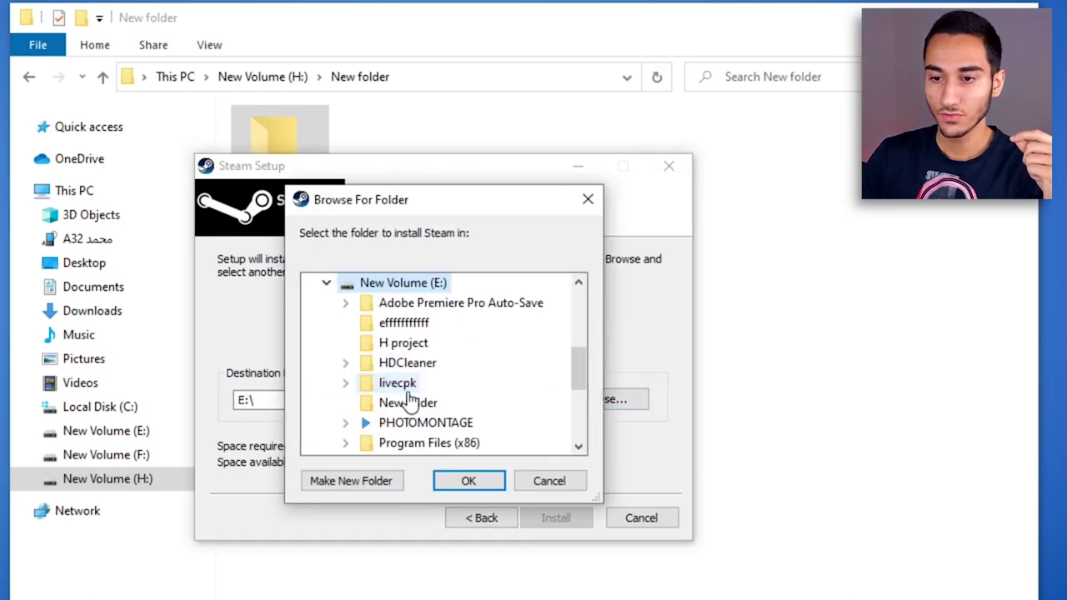
{"action": "scroll", "coordinate": [507, 388], "scroll_direction": "down", "scroll_amount": 1}
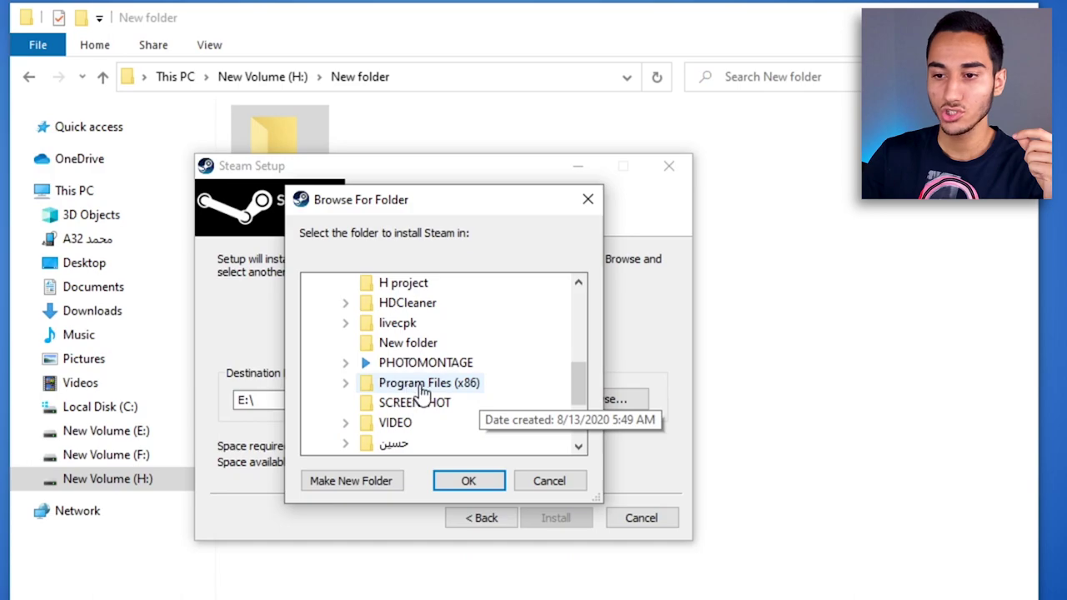
{"action": "double_click", "coordinate": [462, 389]}
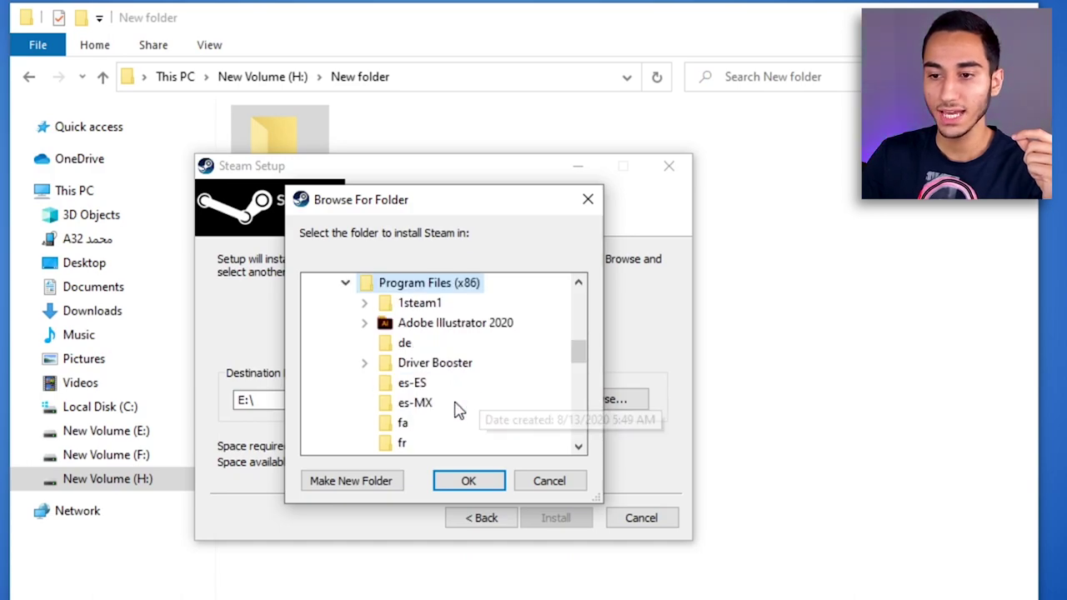
{"action": "left_click", "coordinate": [467, 482]}
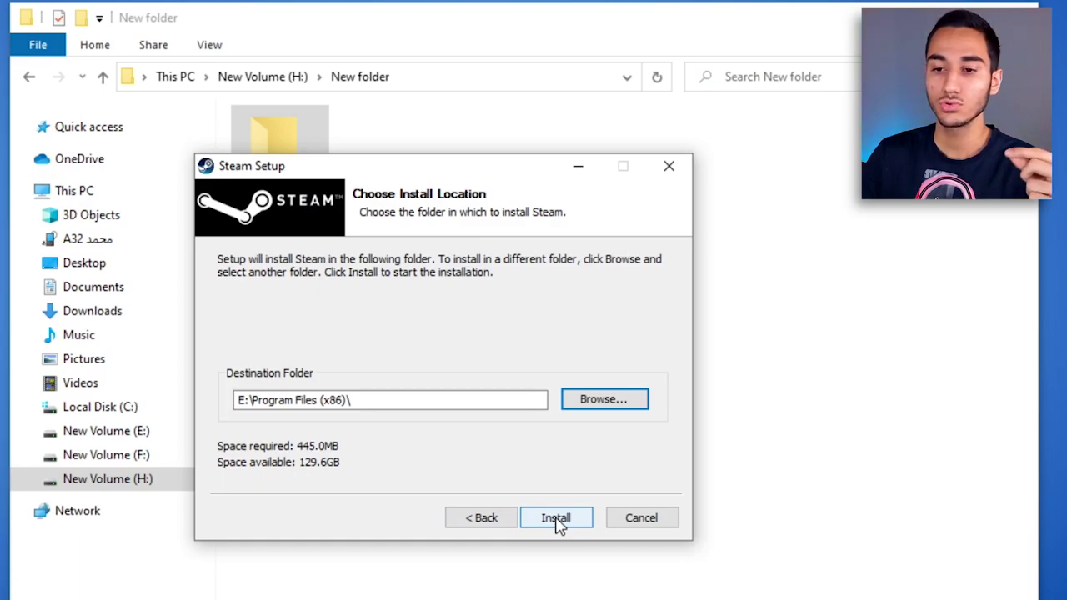
{"action": "left_click", "coordinate": [556, 520]}
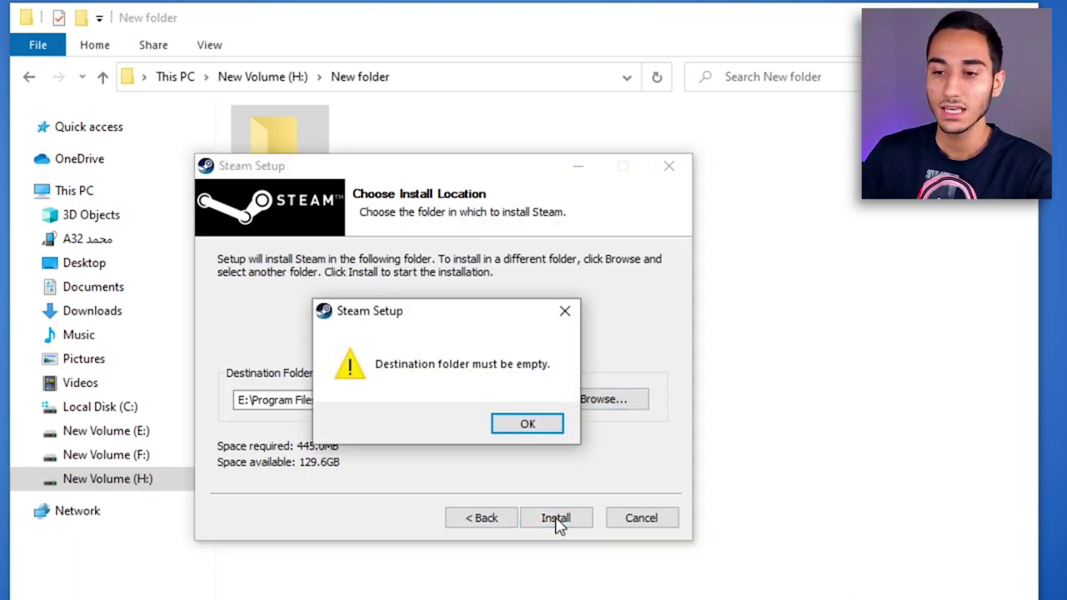
{"action": "left_click", "coordinate": [527, 425]}
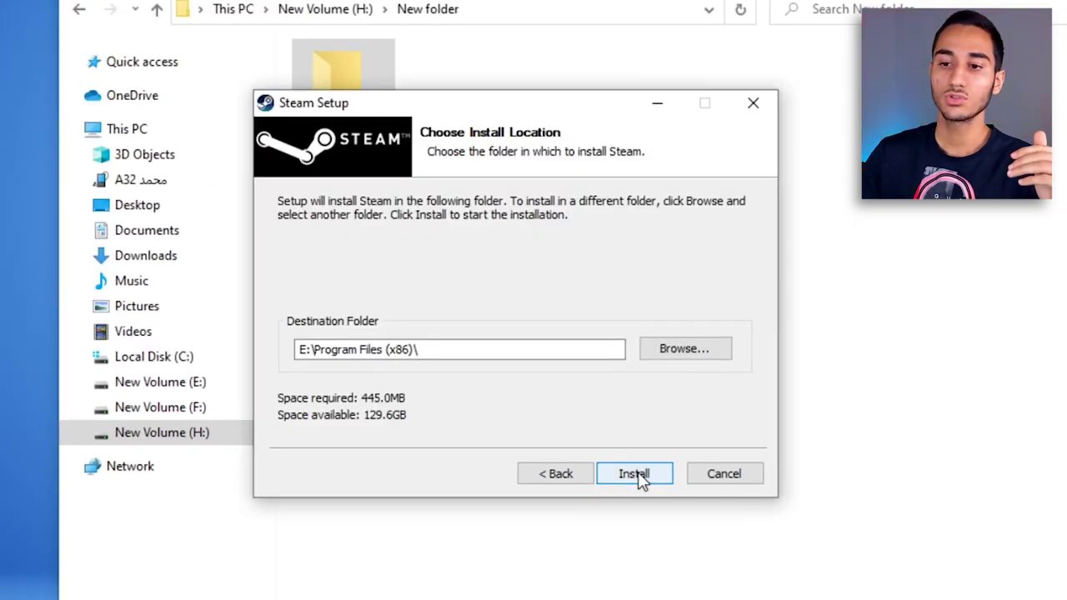